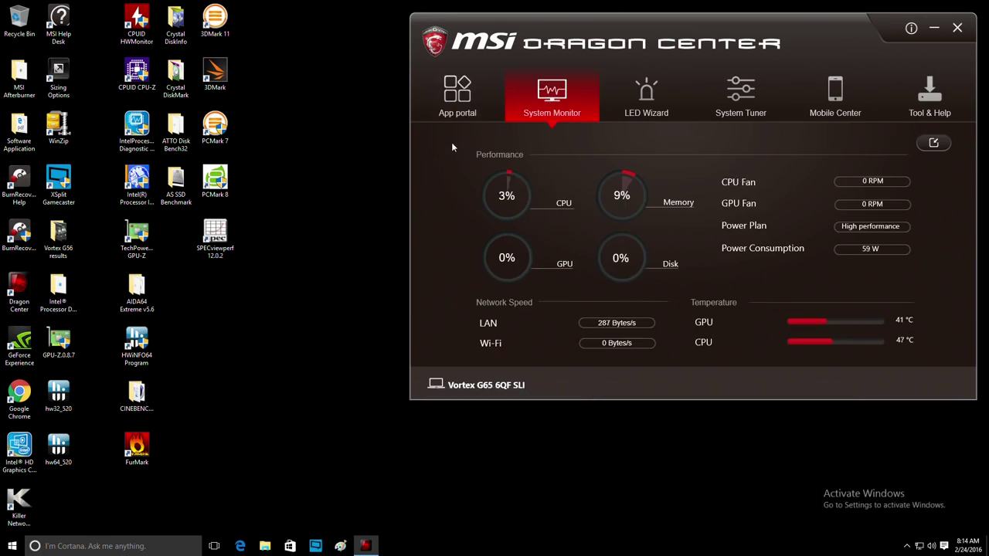
# Step: Preview the Breathing, Flashing and Rainbow lighting modes in Dragon Center's LED Wizard
pyautogui.click(641, 99)
pyautogui.click(459, 195)
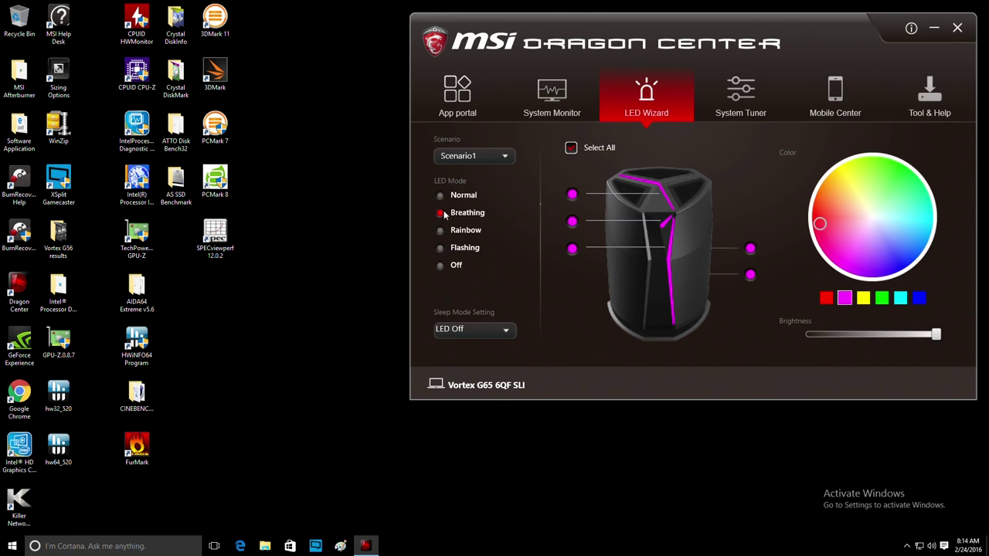
pyautogui.click(441, 248)
pyautogui.click(446, 234)
pyautogui.scroll(-3, 481, 156)
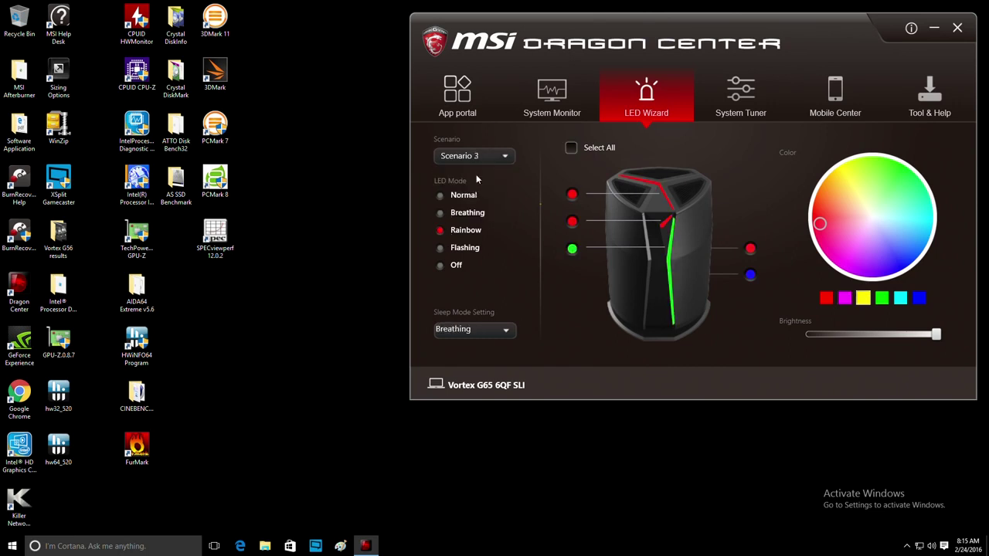
# Step: Preview other LED lighting scenarios, including Scenario 5 and Scenario 4
pyautogui.click(483, 158)
pyautogui.click(477, 213)
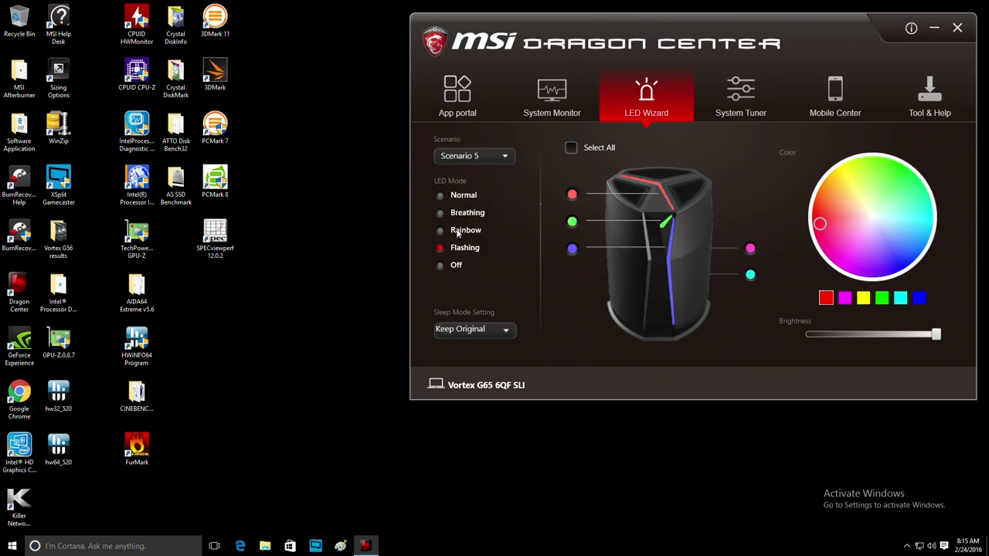
pyautogui.click(479, 156)
pyautogui.click(473, 179)
pyautogui.scroll(-3, 477, 157)
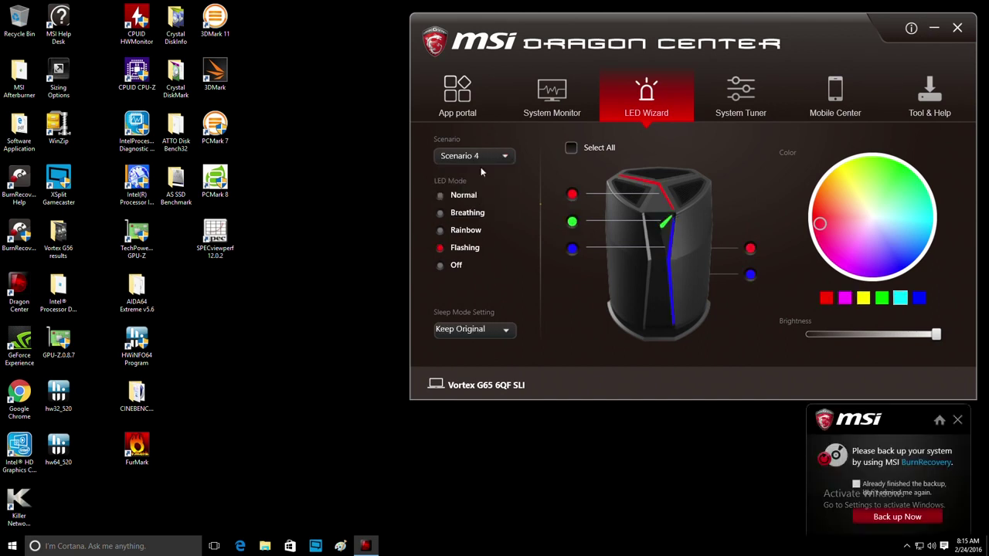
# Step: Look through the System Tuner with its Sport-mode frequency choices, the Mobile Center and the Tool & Help page
pyautogui.click(732, 92)
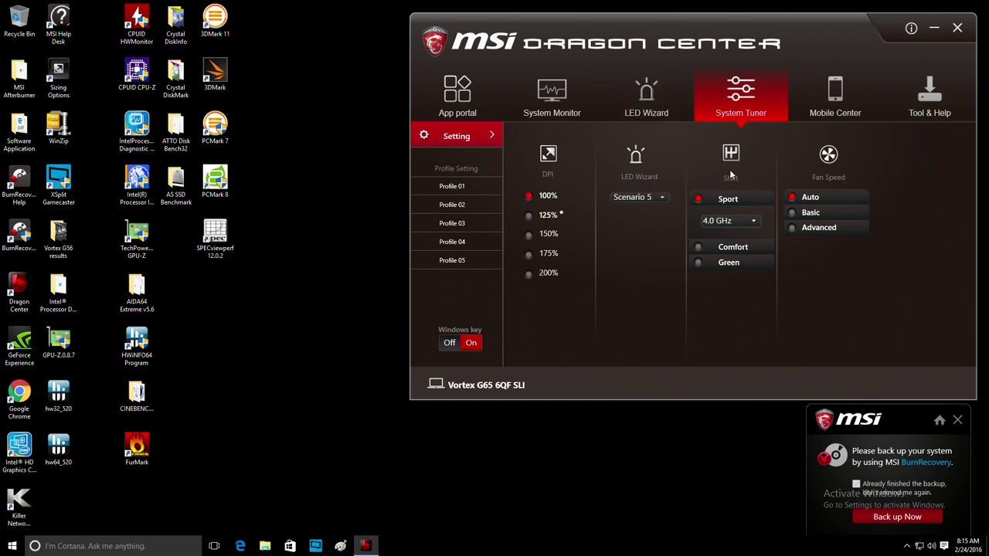
pyautogui.click(750, 222)
pyautogui.click(751, 222)
pyautogui.click(838, 103)
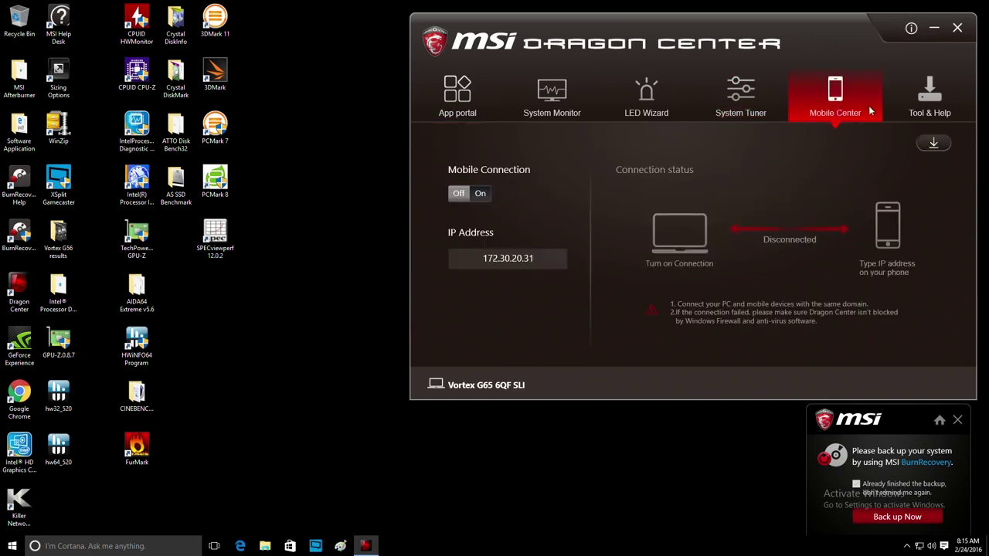
pyautogui.click(930, 96)
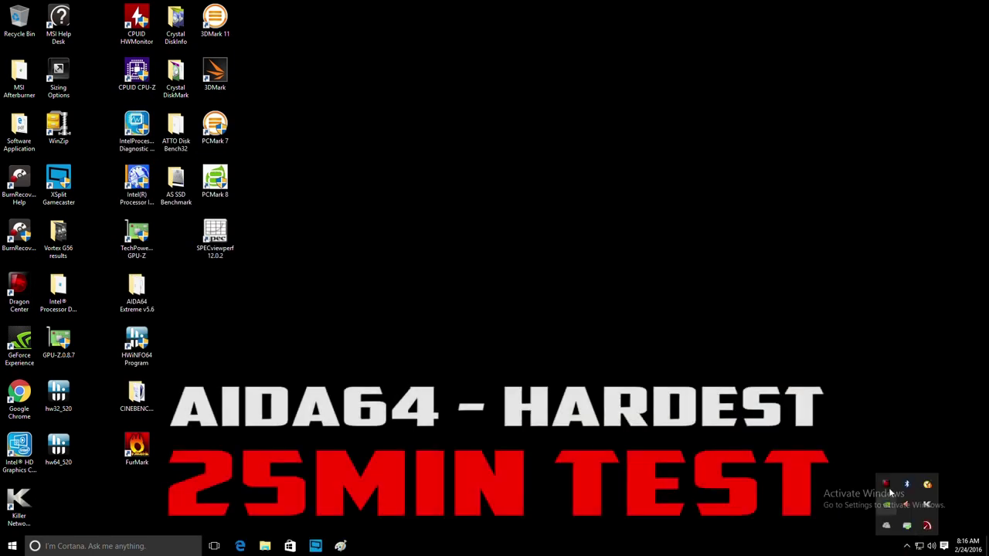
# Step: Bring Dragon Center back up and launch the aida64 application from the AIDA64 Extreme v5.6 desktop folder
pyautogui.click(887, 486)
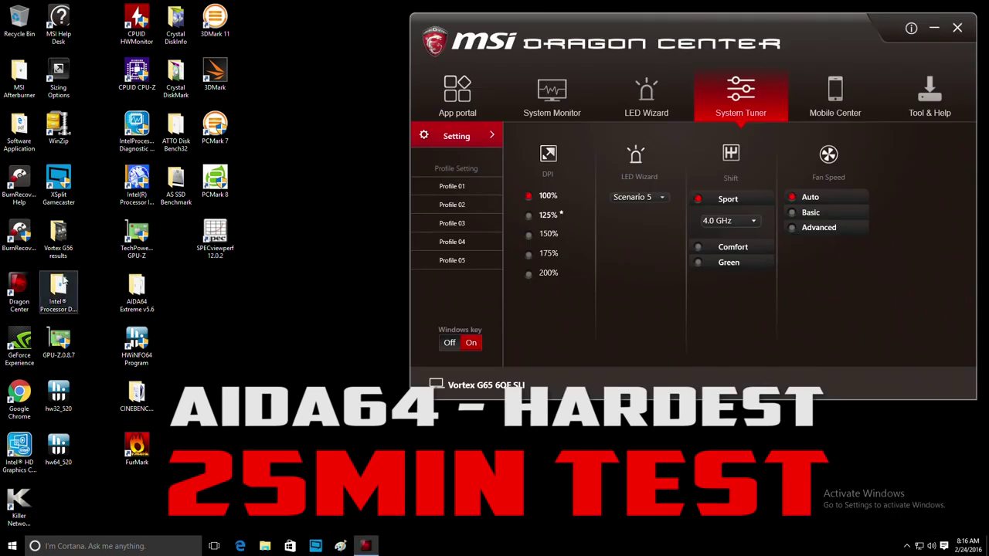
pyautogui.doubleClick(137, 290)
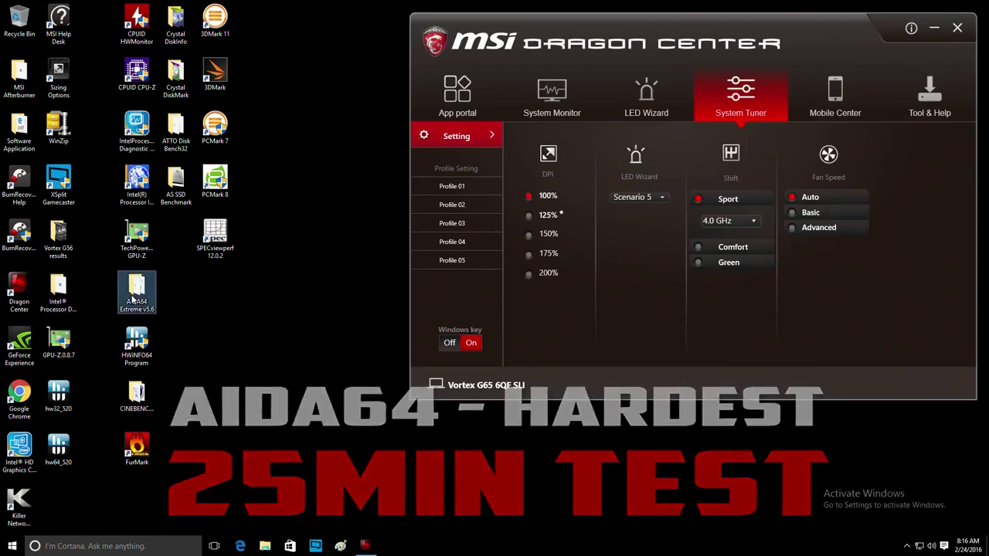
pyautogui.doubleClick(413, 291)
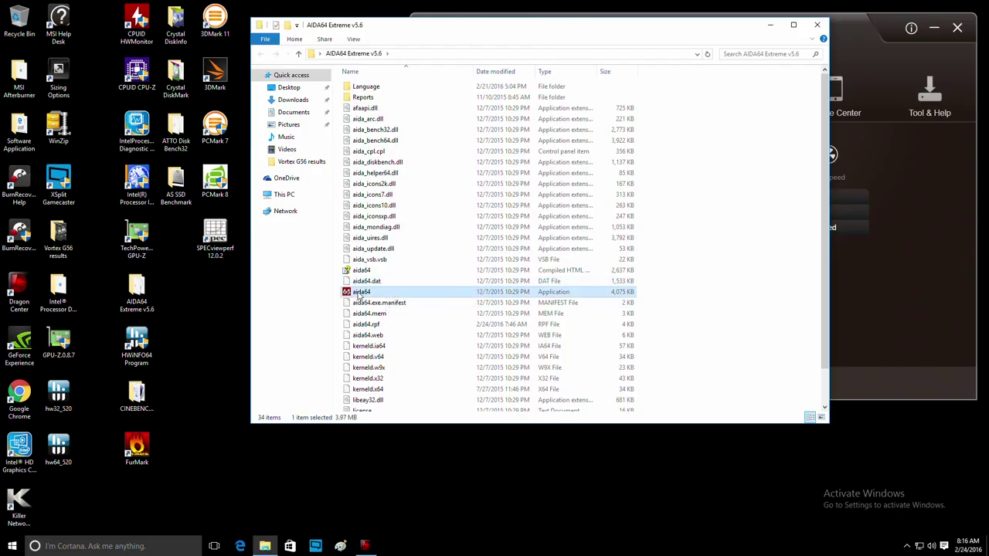
pyautogui.click(540, 294)
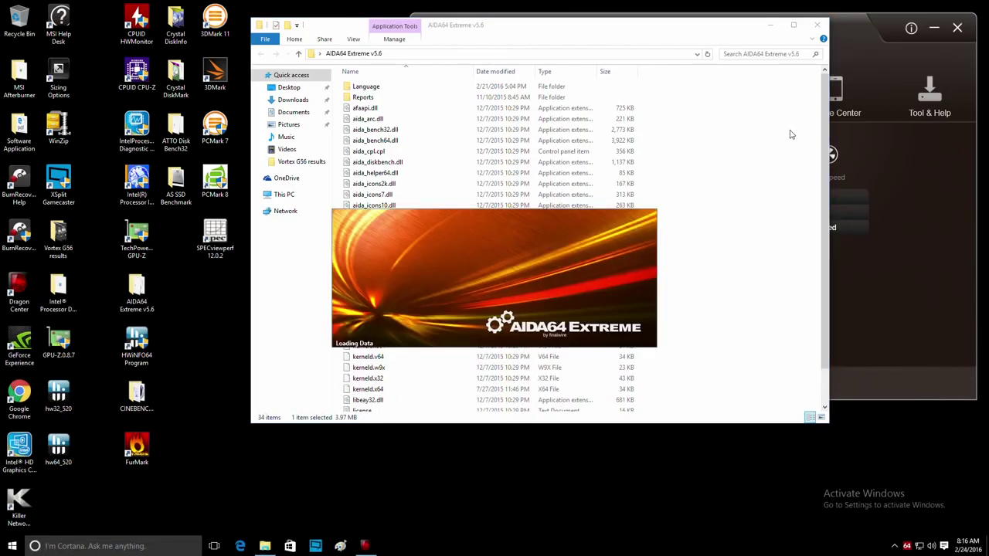
pyautogui.click(818, 27)
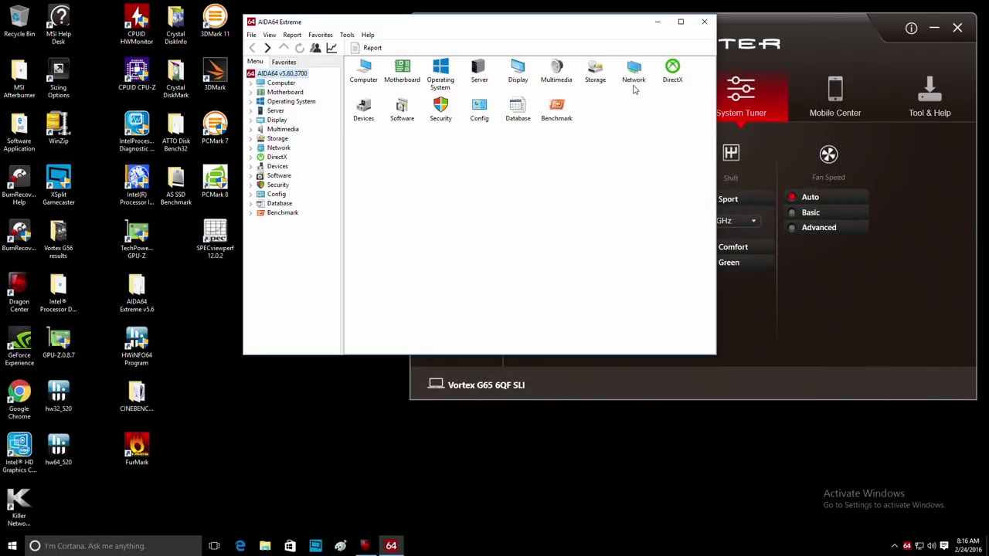
# Step: Open AIDA64's System Stability Test in an enlarged window and start it with all stress options enabled, including local disks and GPU(s)
pyautogui.click(331, 48)
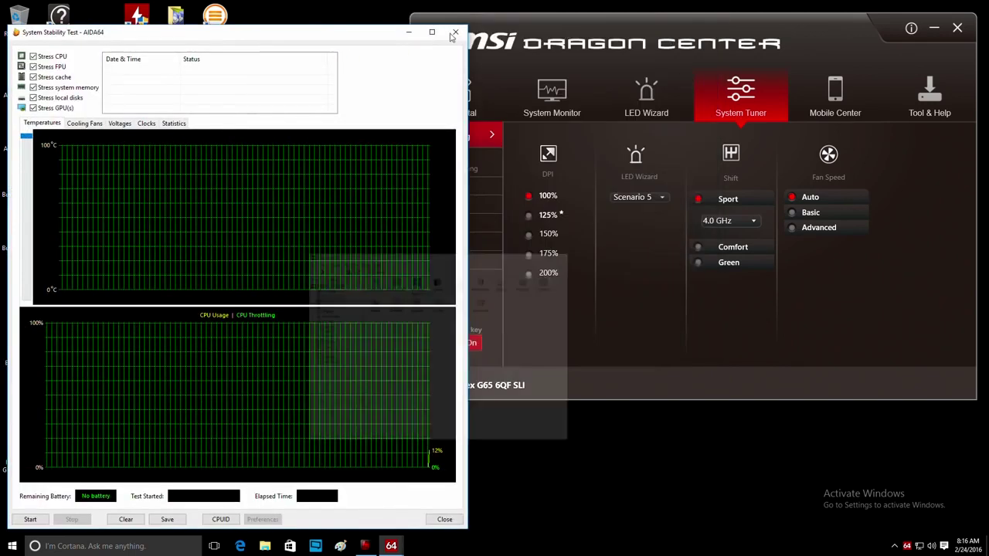
pyautogui.moveTo(384, 32); pyautogui.dragTo(369, 16)
pyautogui.moveTo(464, 151); pyautogui.dragTo(691, 169)
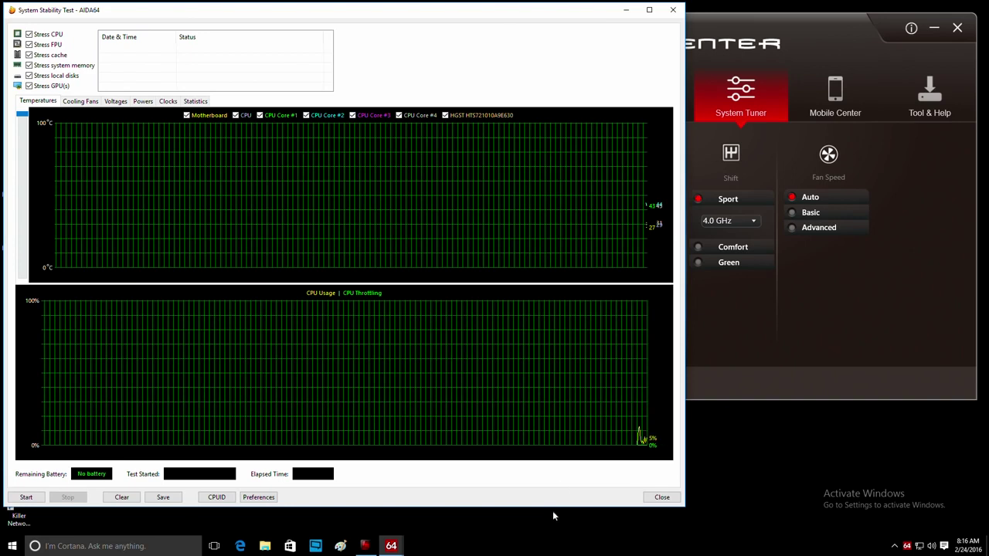
pyautogui.moveTo(553, 511); pyautogui.dragTo(550, 530)
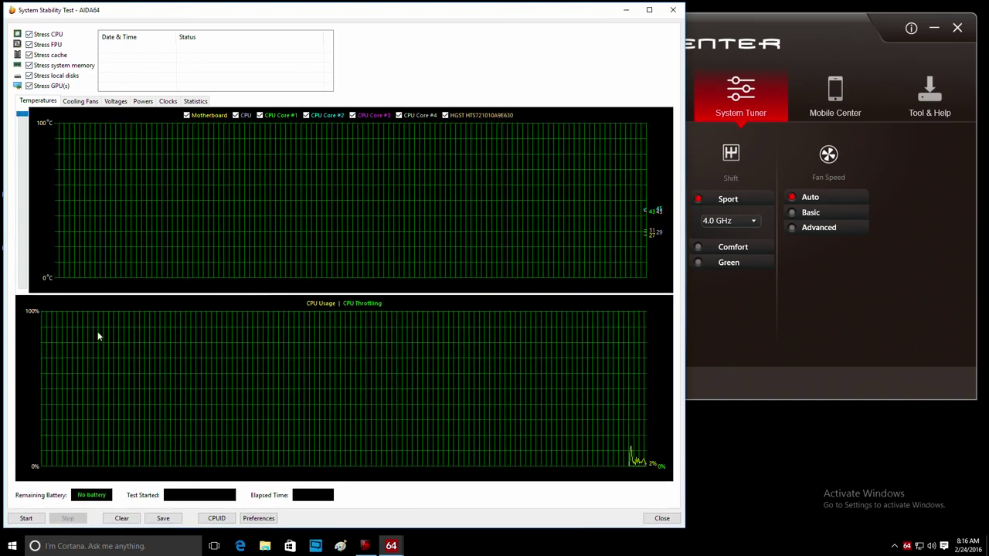
pyautogui.click(27, 518)
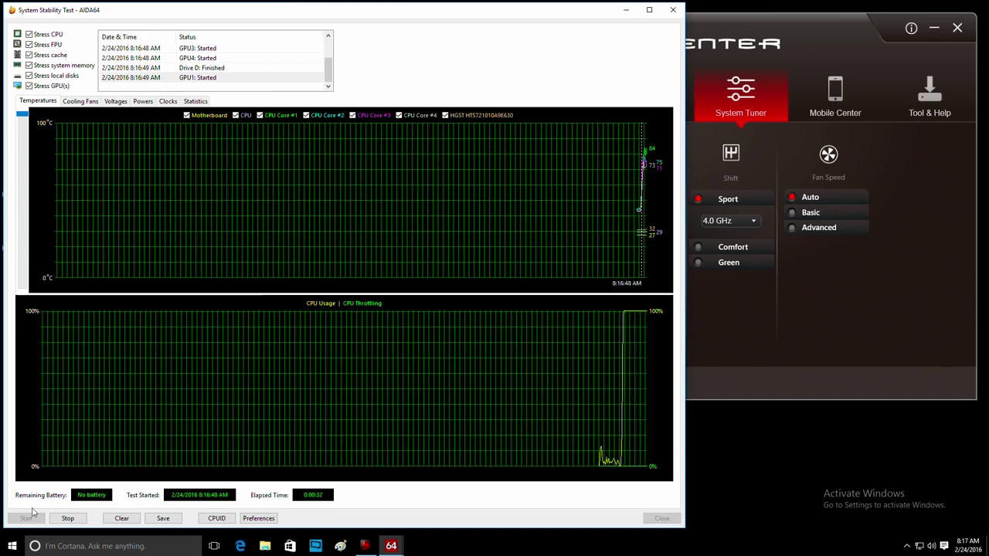
# Step: Examine the running test's cooling fans, voltages, powers, clocks and statistics, widening the statistics' Item column, and return to the temperature graph
pyautogui.click(80, 101)
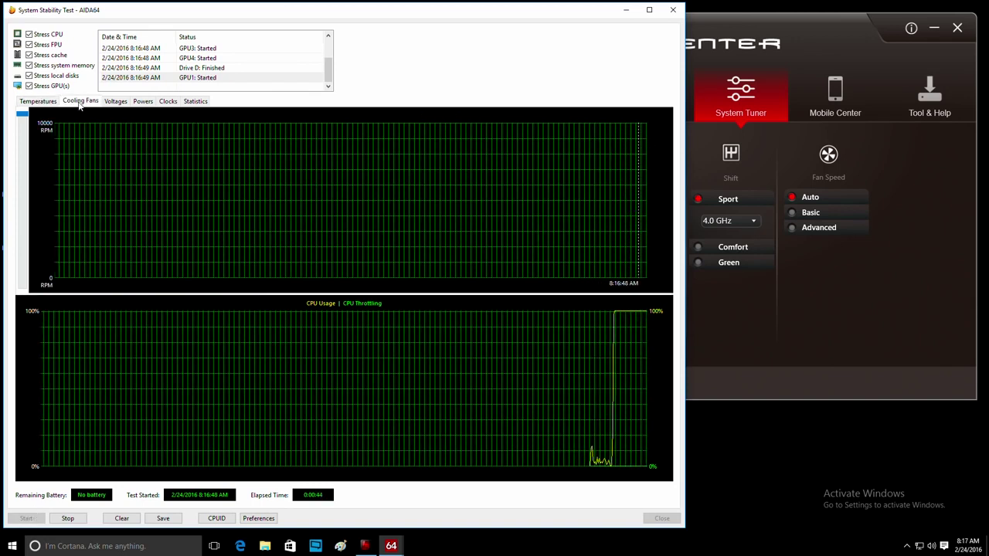
pyautogui.click(116, 104)
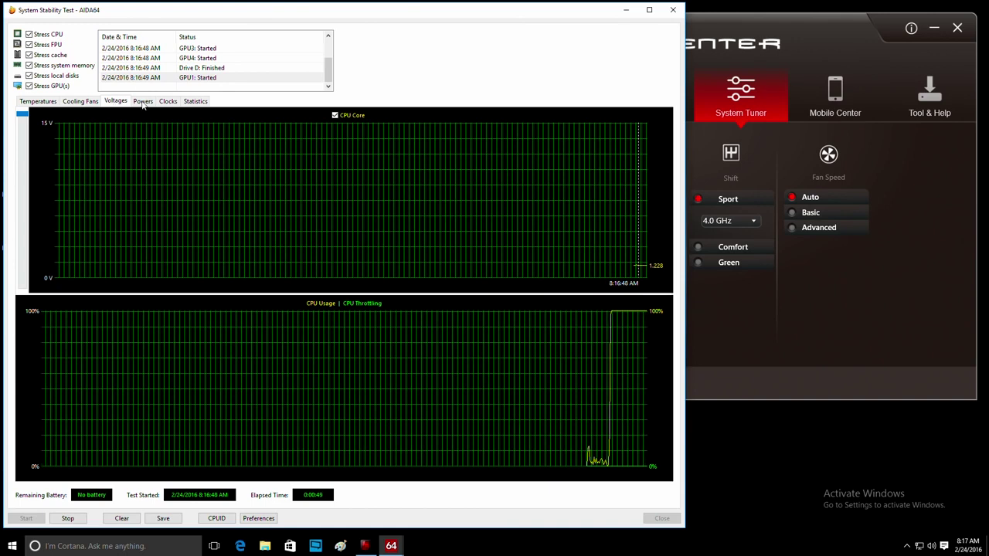
pyautogui.click(143, 102)
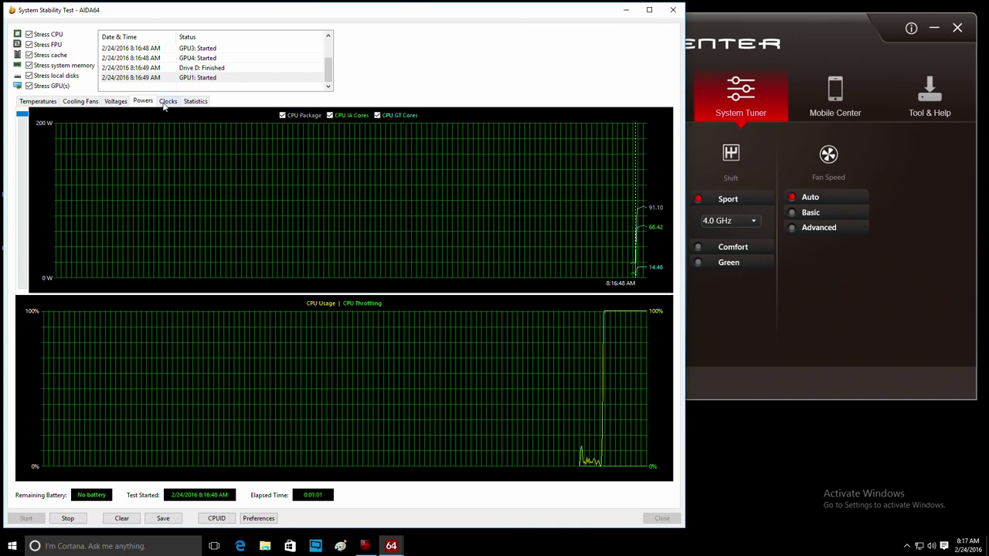
pyautogui.click(166, 102)
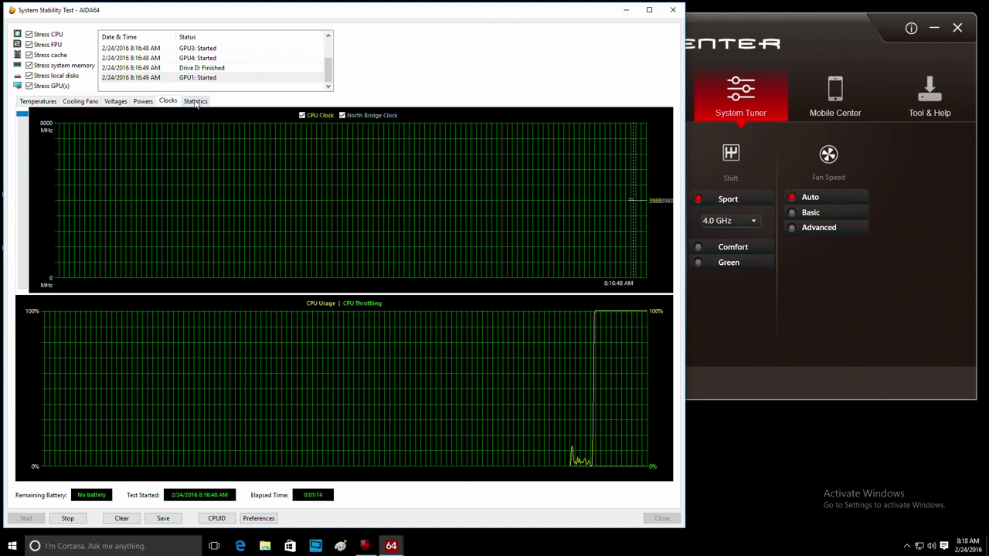
pyautogui.click(195, 103)
pyautogui.moveTo(106, 116); pyautogui.dragTo(128, 119)
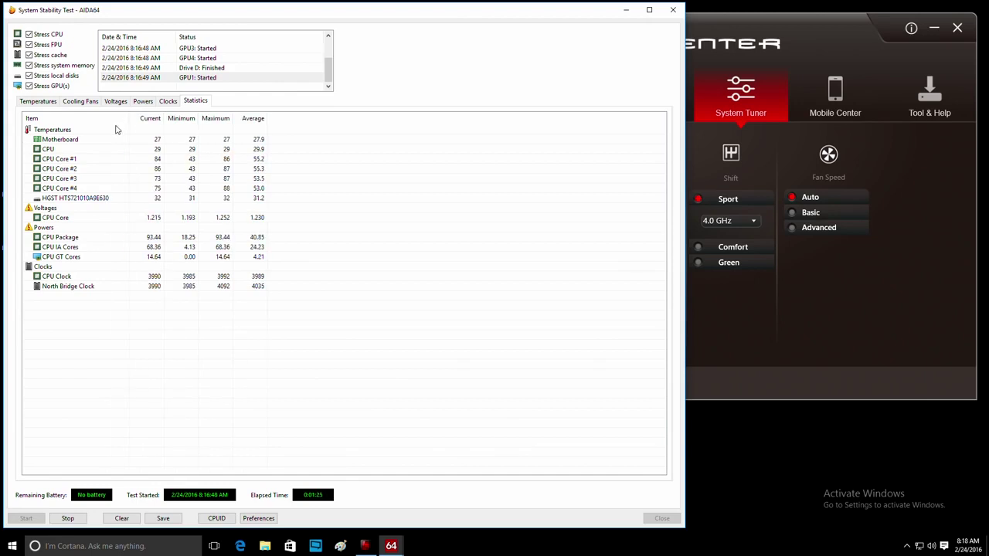
pyautogui.click(168, 102)
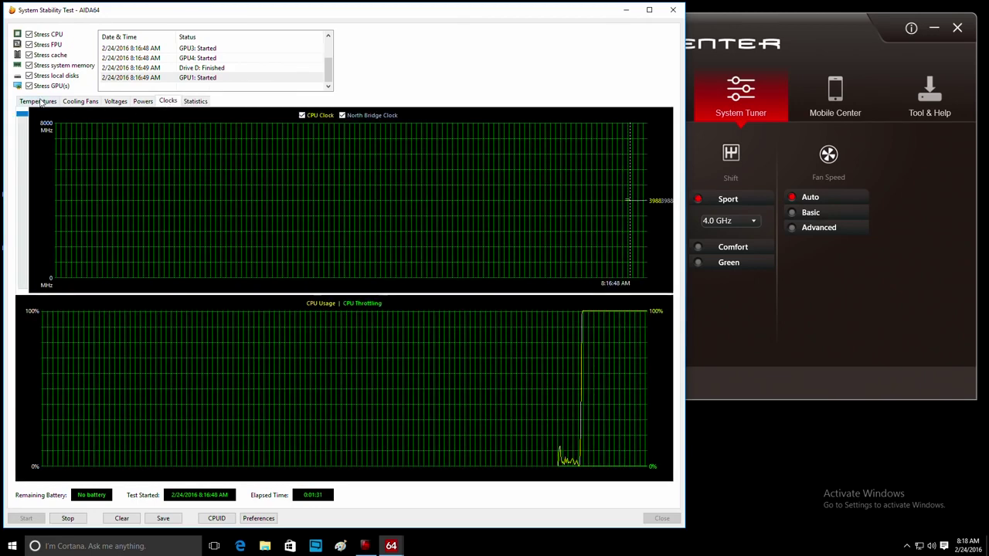
pyautogui.click(39, 101)
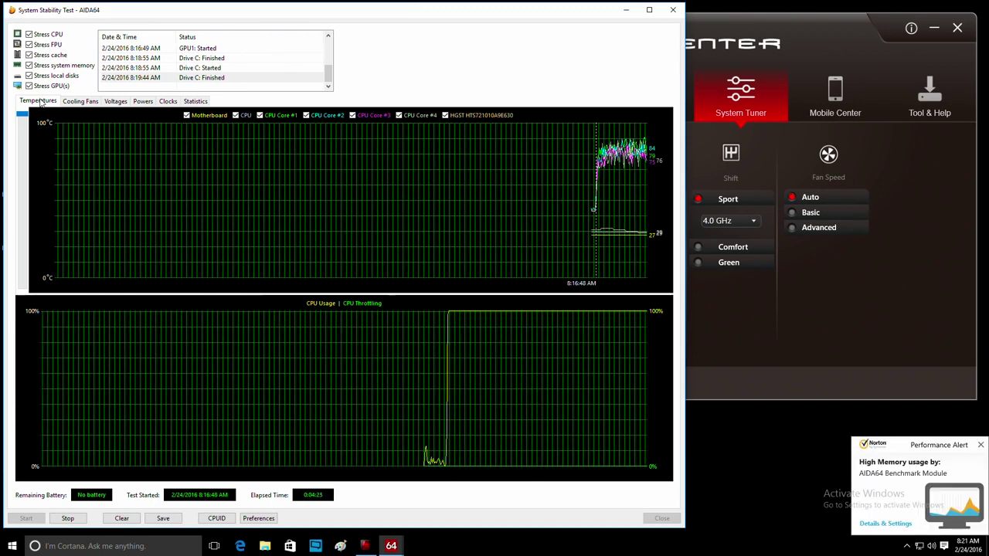
# Step: Review the clocks, powers and statistics again about five minutes into the stress test, and return to the temperature graph
pyautogui.click(170, 102)
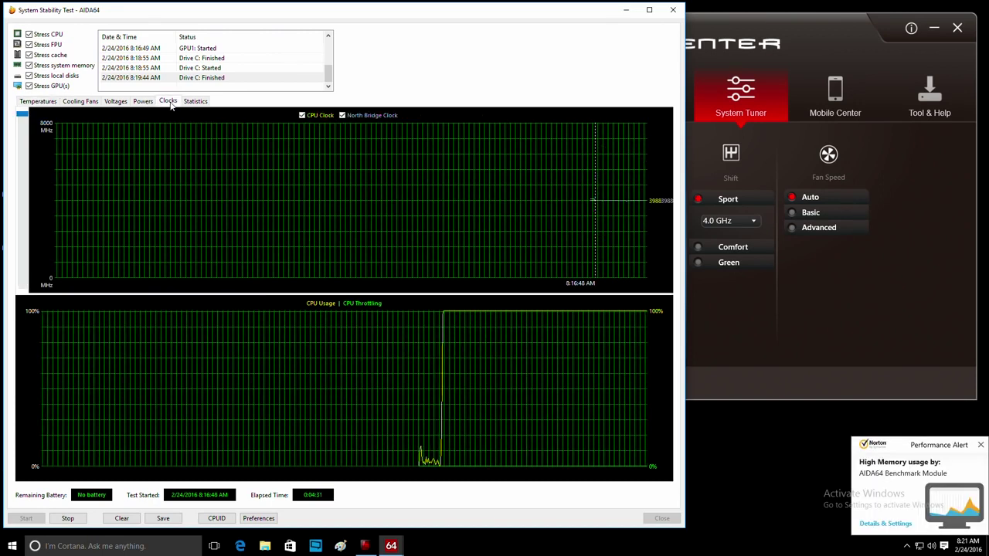
pyautogui.click(143, 102)
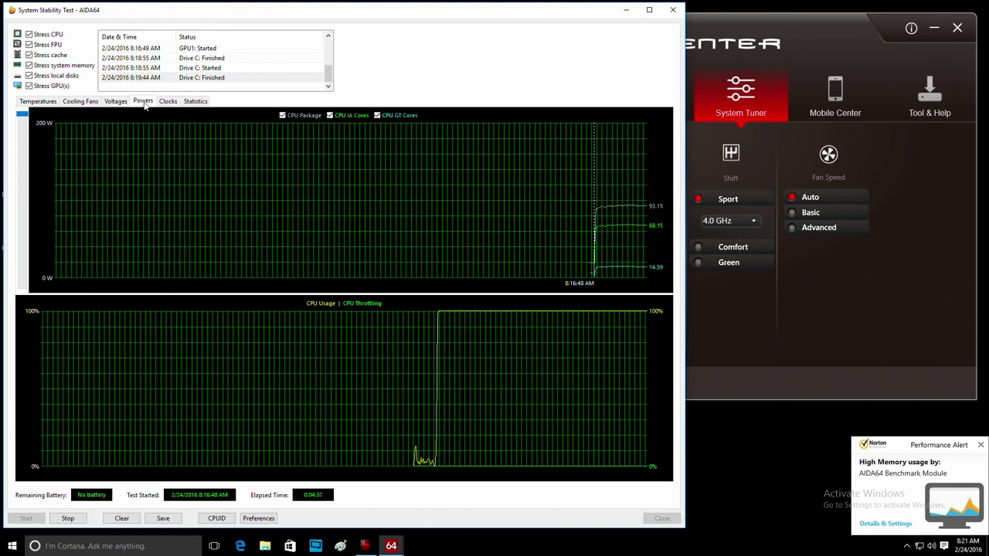
pyautogui.click(194, 102)
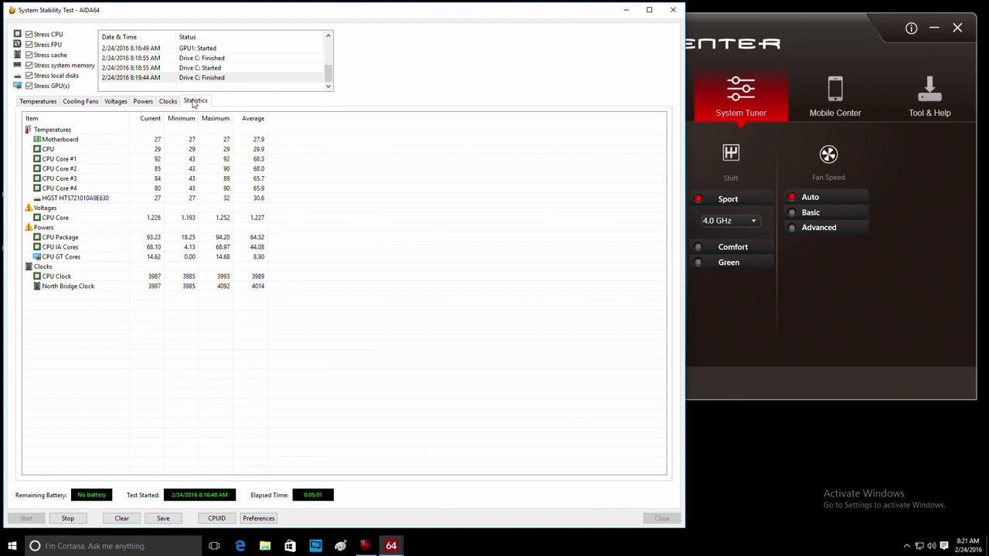
pyautogui.click(169, 101)
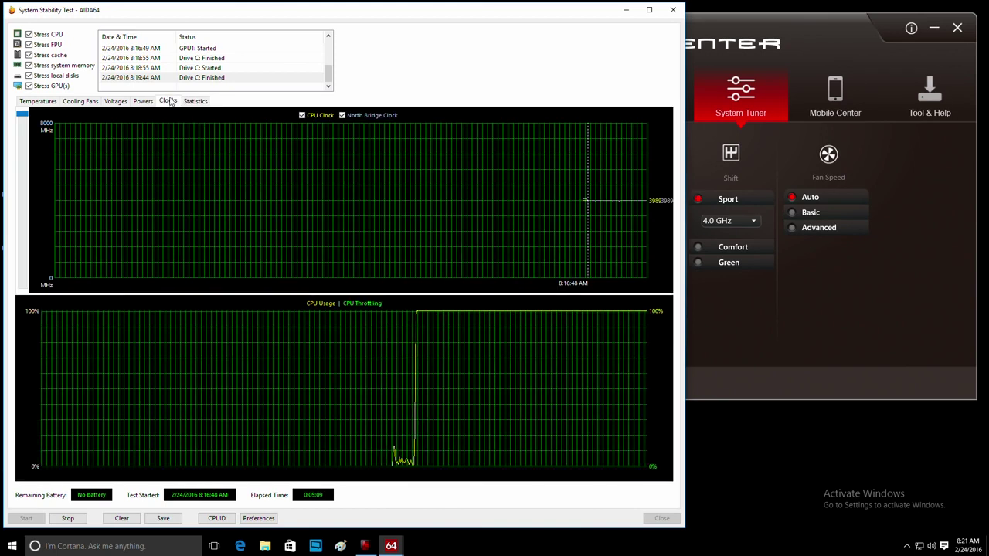
pyautogui.click(35, 102)
pyautogui.press('Right')
pyautogui.press('Right')
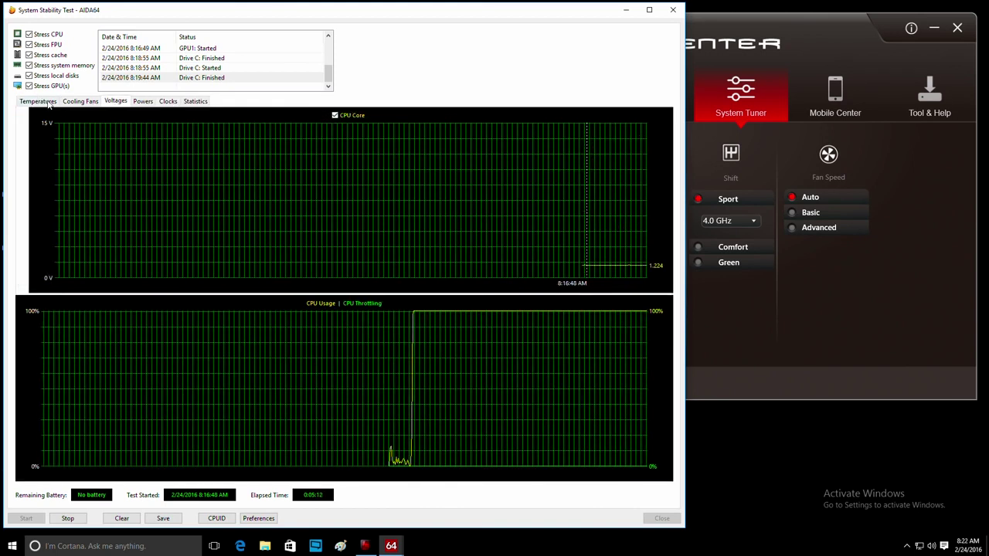
pyautogui.click(51, 102)
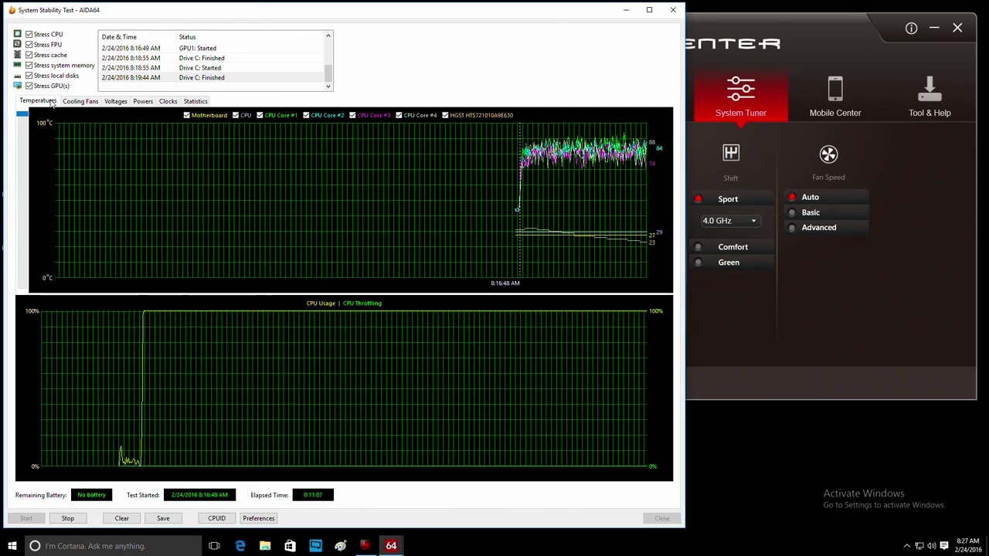
# Step: Check the voltages, powers, clocks and statistics about eleven minutes into the stress test, and go back to the temperatures
pyautogui.click(116, 102)
pyautogui.click(143, 102)
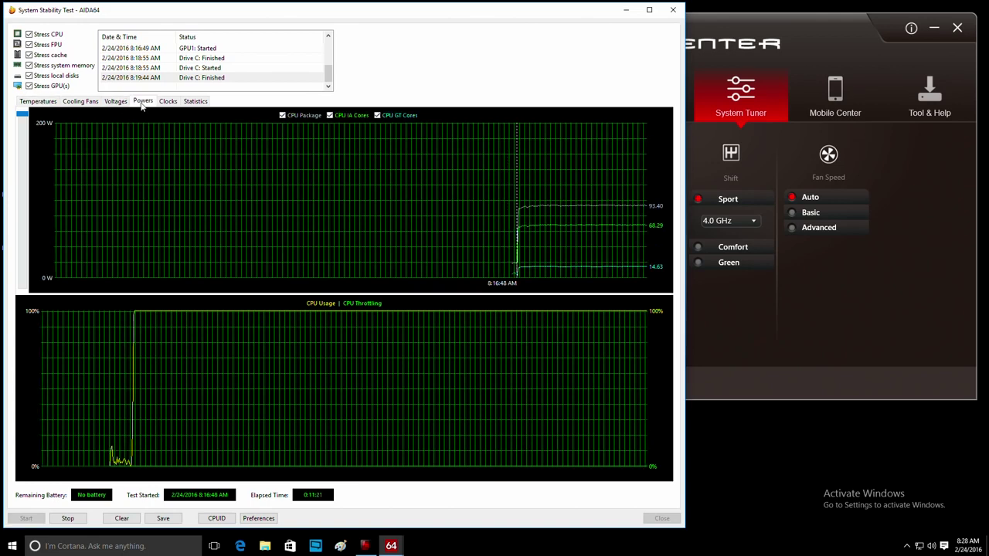
pyautogui.click(167, 102)
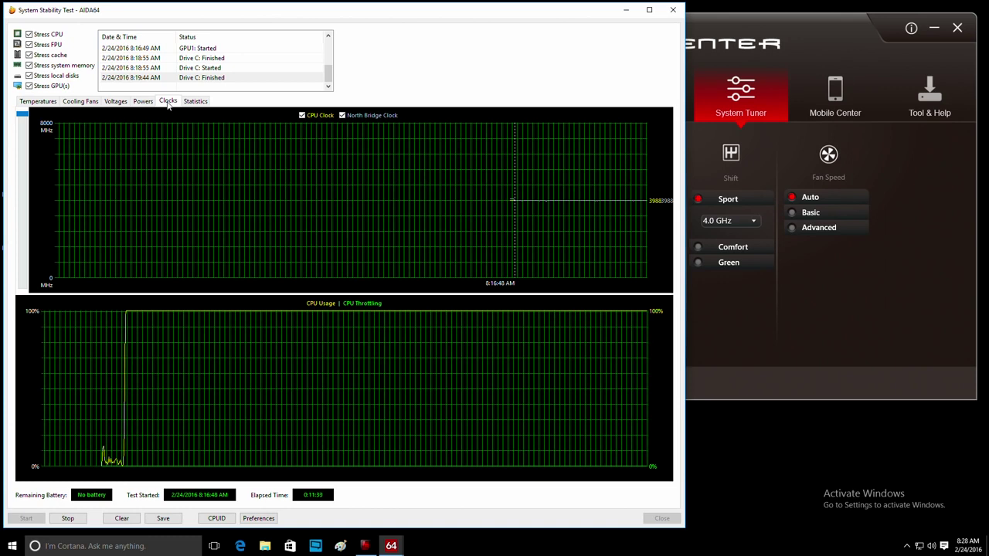
pyautogui.click(194, 102)
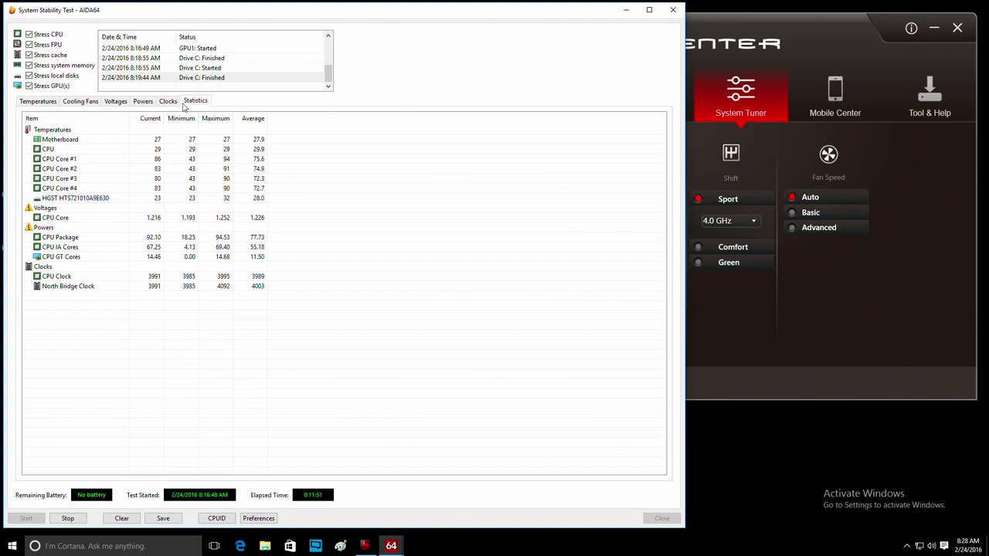
pyautogui.click(36, 102)
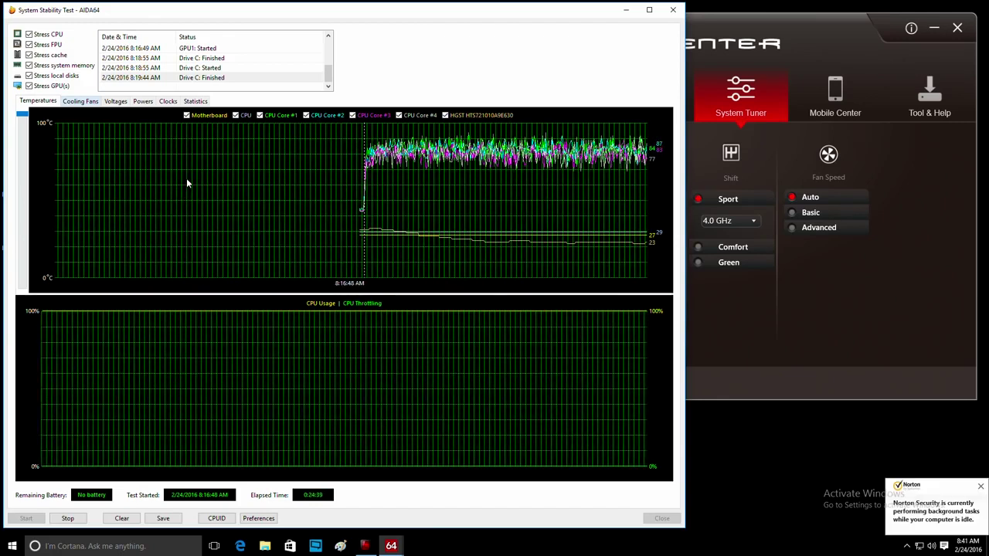
# Step: Check the voltages, powers, clocks, statistics and temperatures a final time, and stop the stability test after about 25 minutes
pyautogui.click(115, 103)
pyautogui.click(143, 101)
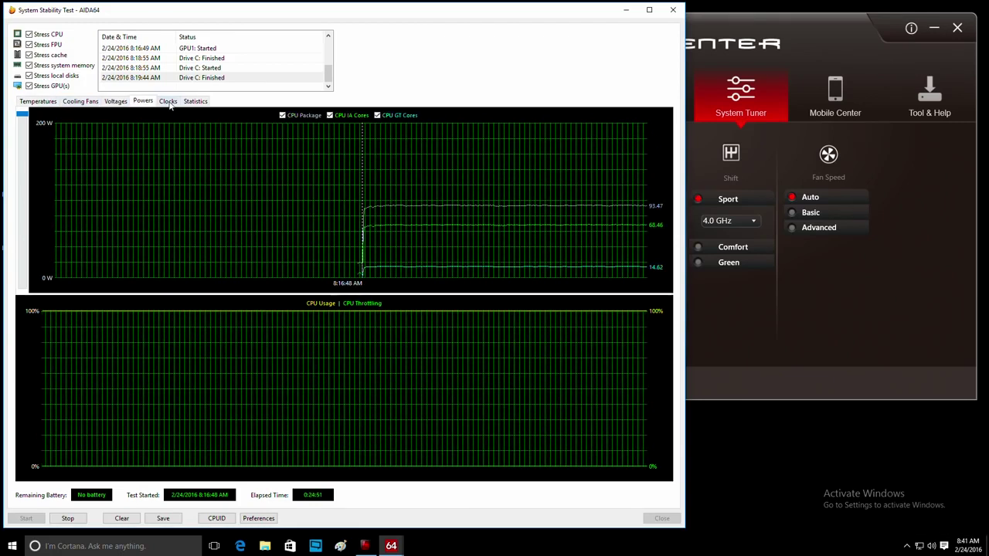
pyautogui.click(167, 101)
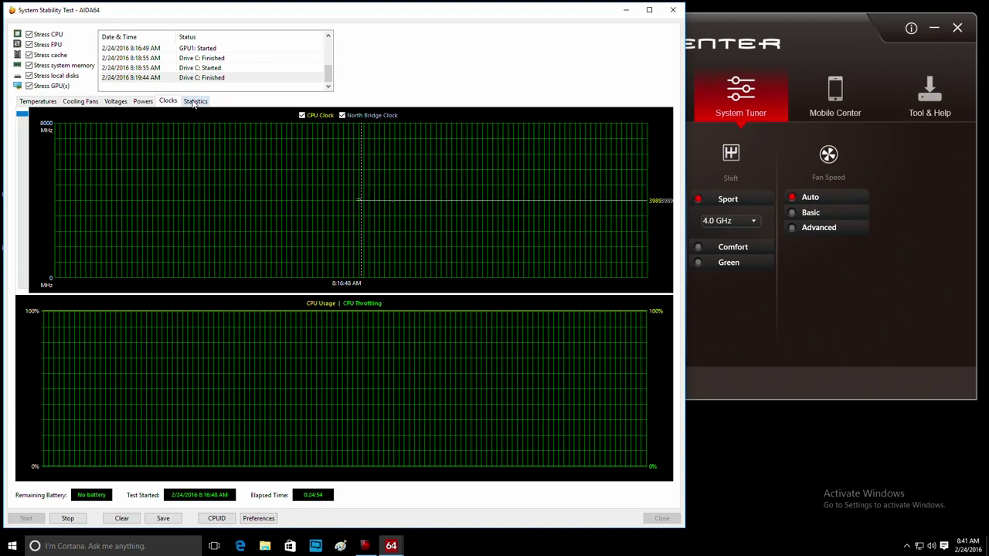
pyautogui.click(193, 102)
pyautogui.click(38, 101)
pyautogui.click(68, 518)
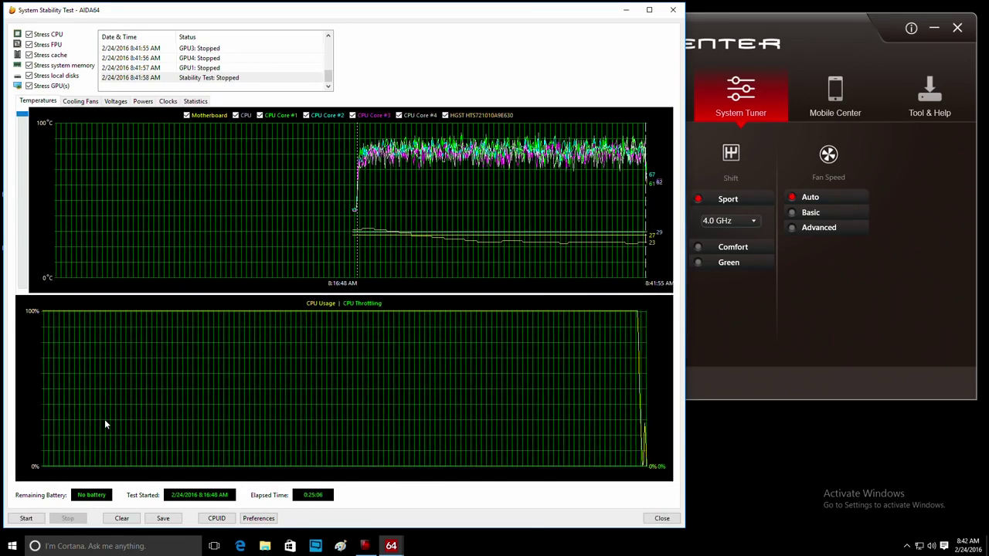